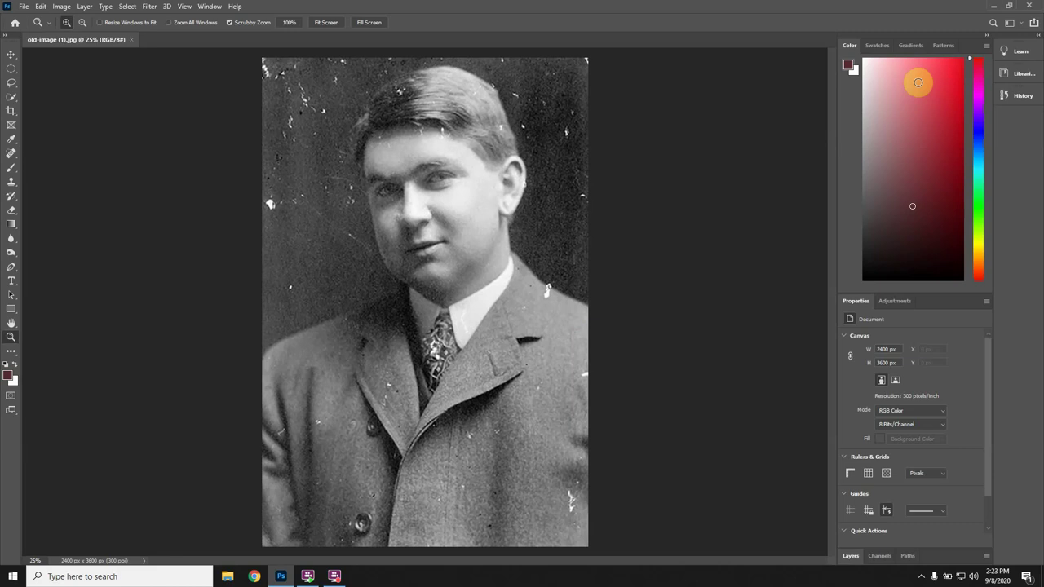
{"action": "left_click", "coordinate": [343, 579]}
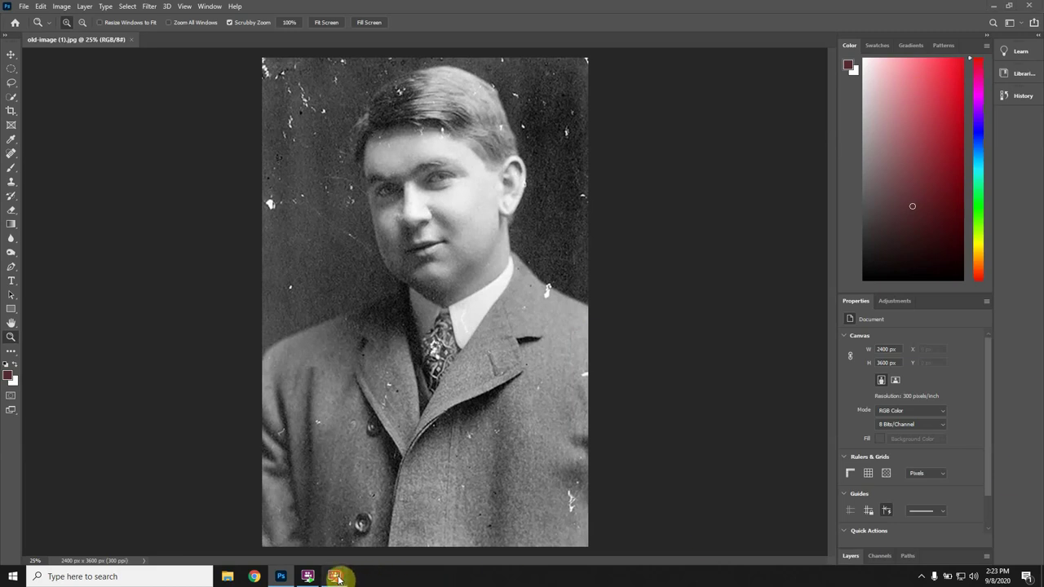
{"action": "left_click_drag", "start_coordinate": [935, 267], "coordinate": [920, 243]}
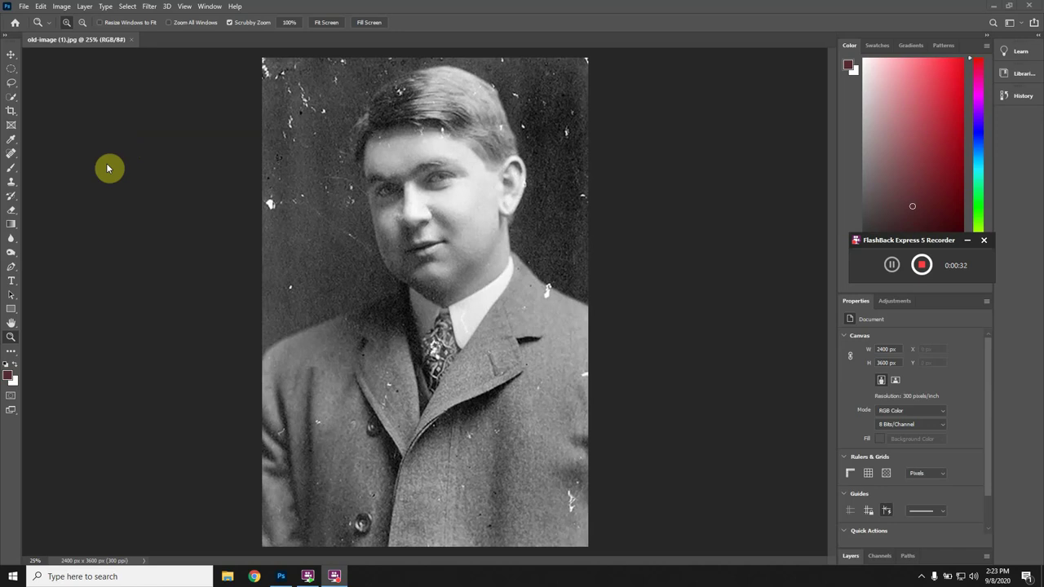
Step: Activate the Spot Healing Brush and set its brush hardness to 50%
{"action": "left_click", "coordinate": [10, 155]}
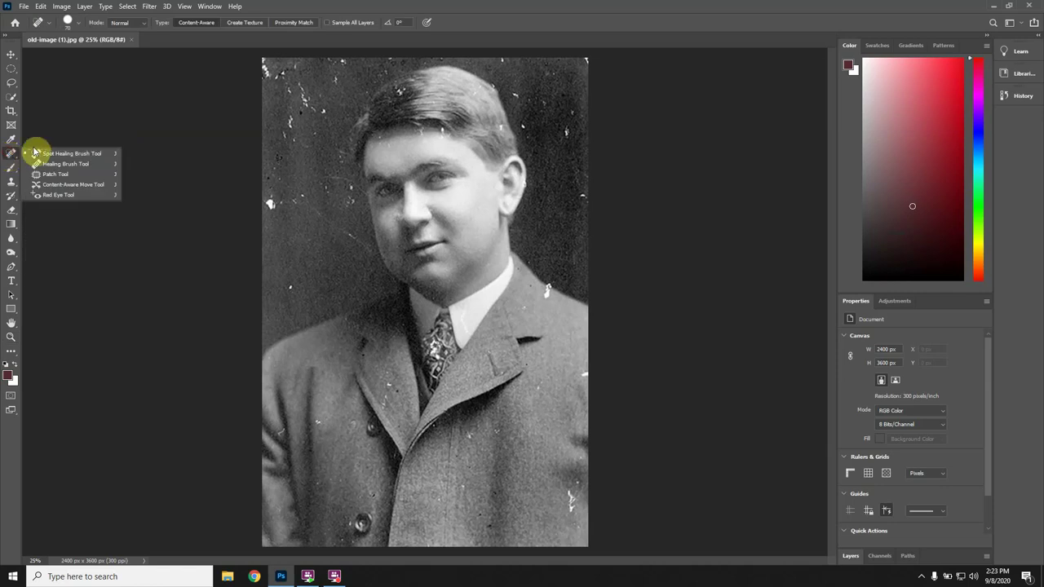
{"action": "left_click", "coordinate": [47, 153]}
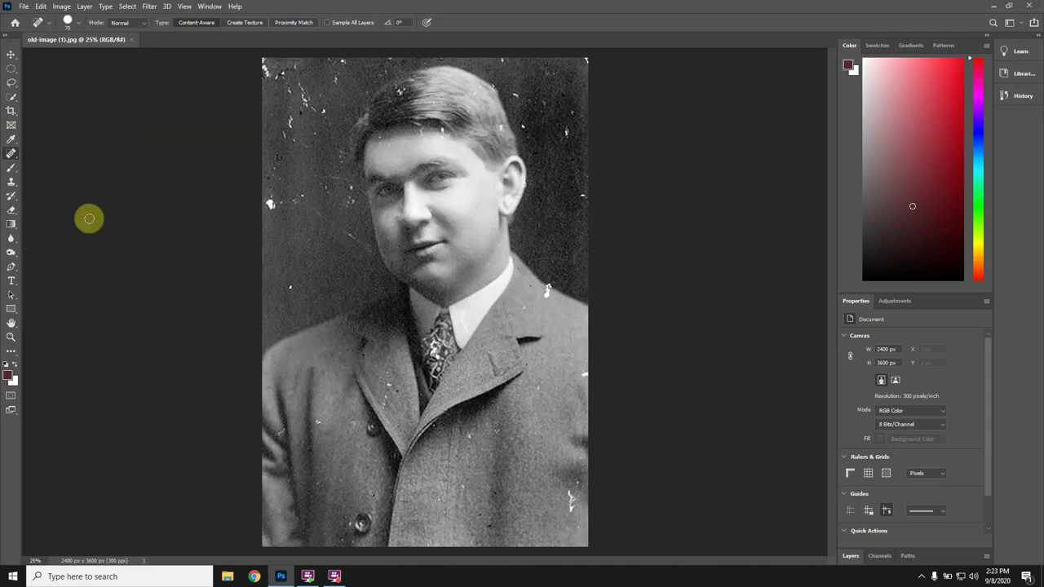
{"action": "left_click", "coordinate": [78, 25]}
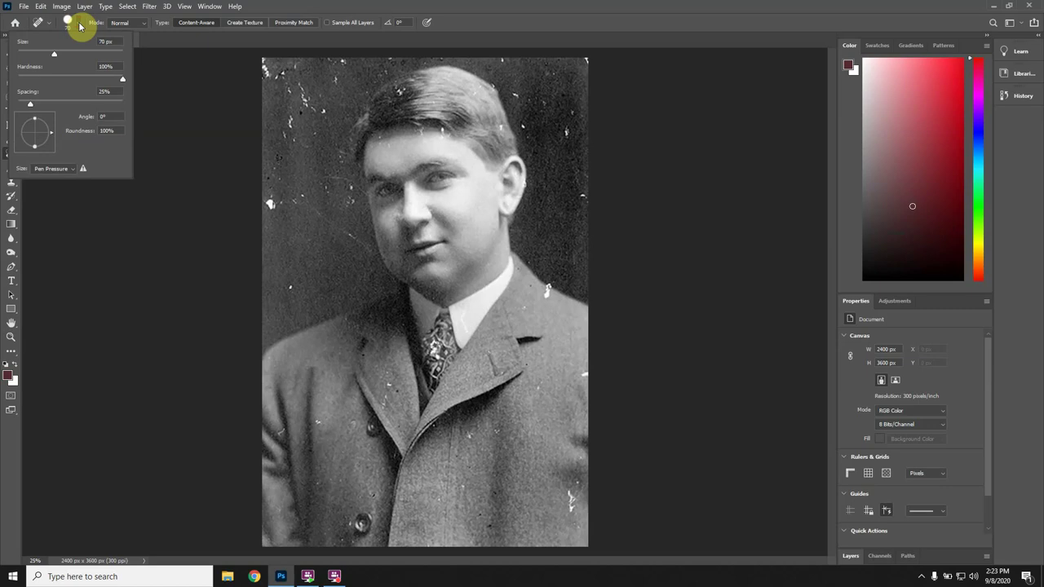
{"action": "mouse_move", "coordinate": [118, 82]}
{"action": "left_mouse_down"}
{"action": "mouse_move", "coordinate": [57, 83]}
{"action": "mouse_move", "coordinate": [133, 82]}
{"action": "left_mouse_up"}
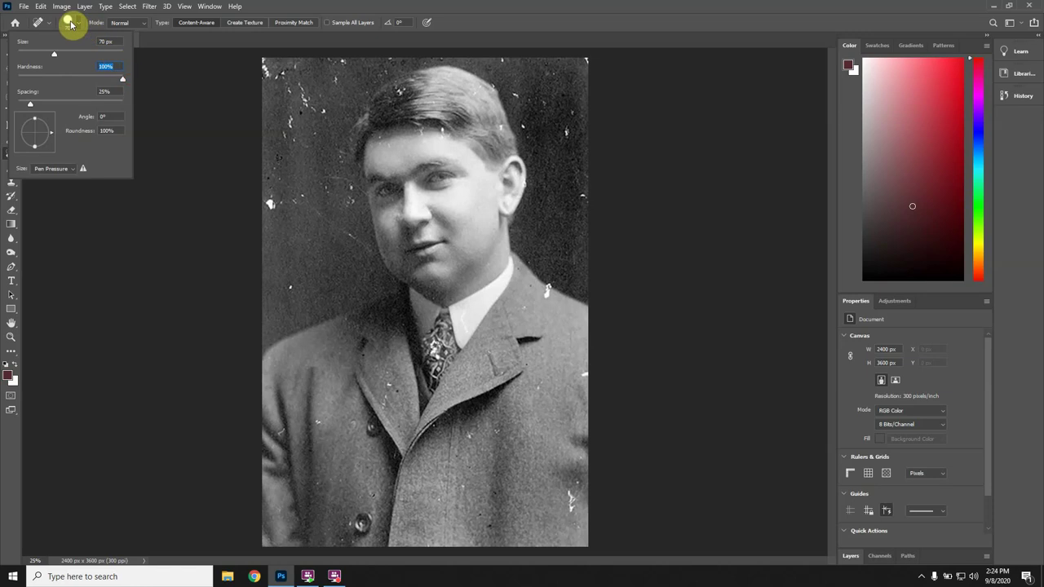
{"action": "left_click_drag", "start_coordinate": [124, 80], "coordinate": [71, 79]}
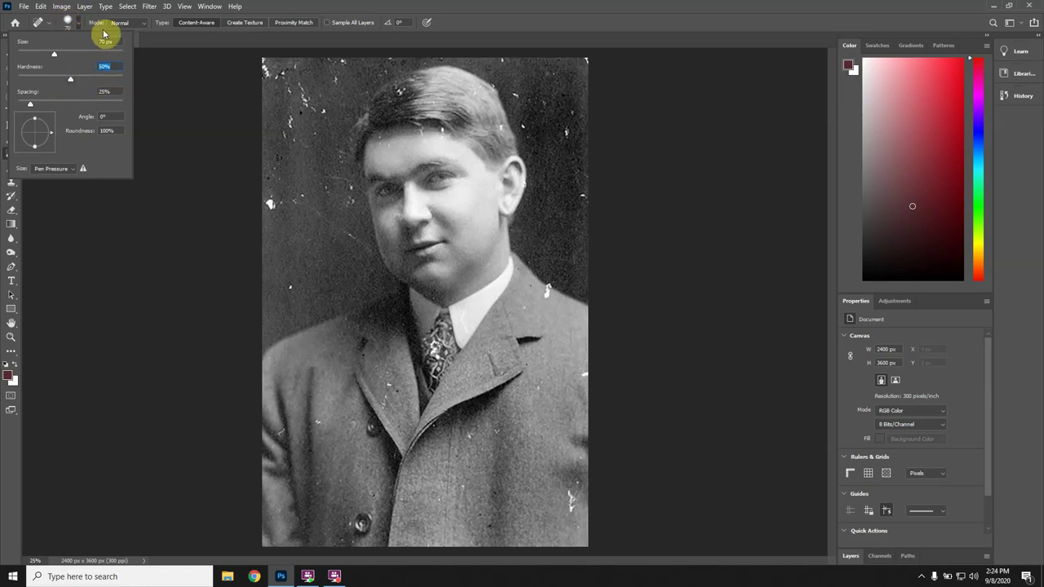
{"action": "left_click", "coordinate": [202, 132]}
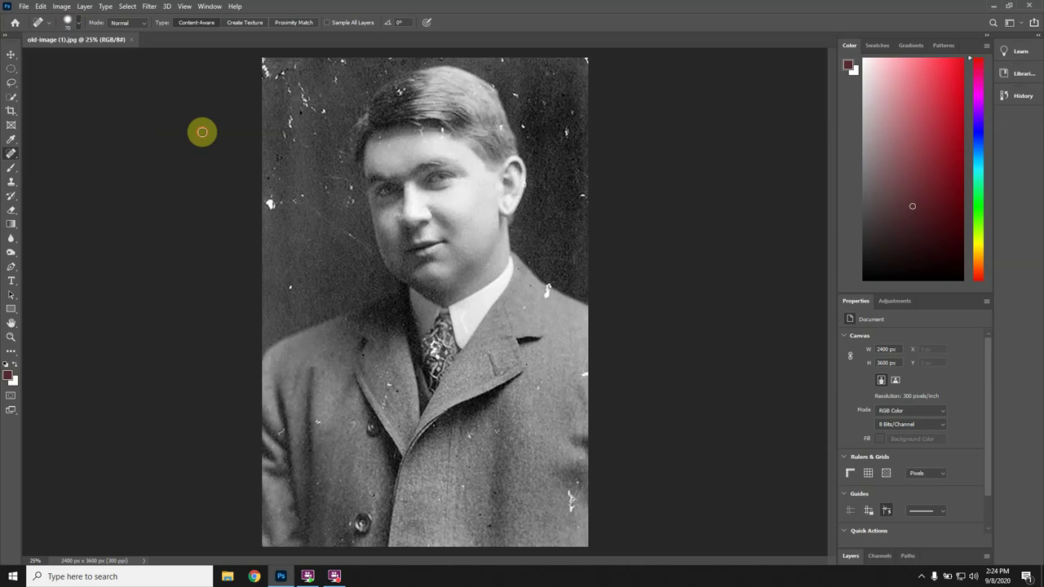
Step: Heal the larger white spots in the dark background on both sides of the man with a 175 px Spot Healing Brush
{"action": "left_click", "coordinate": [410, 275]}
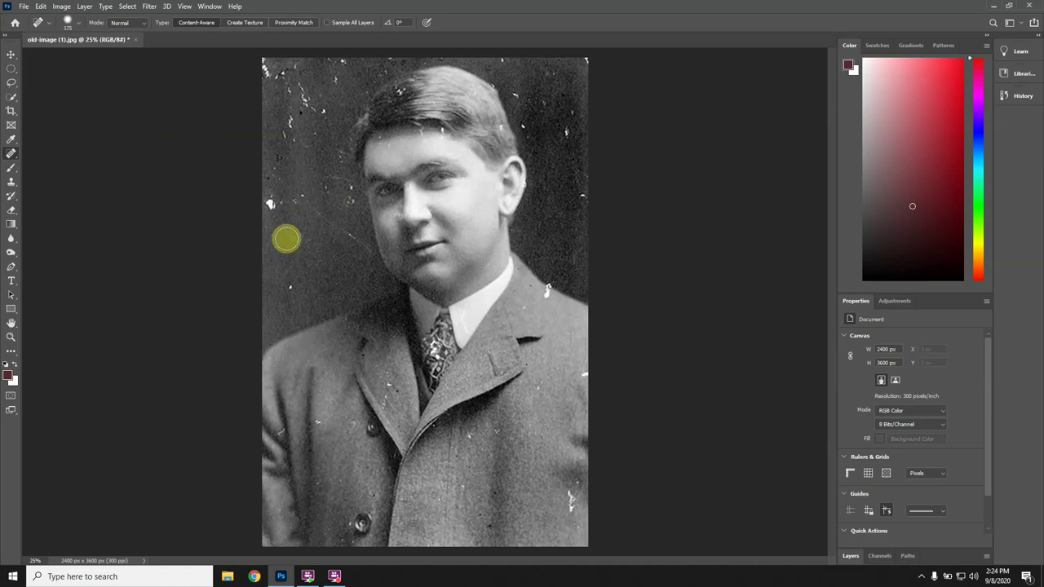
{"action": "left_click", "coordinate": [270, 199]}
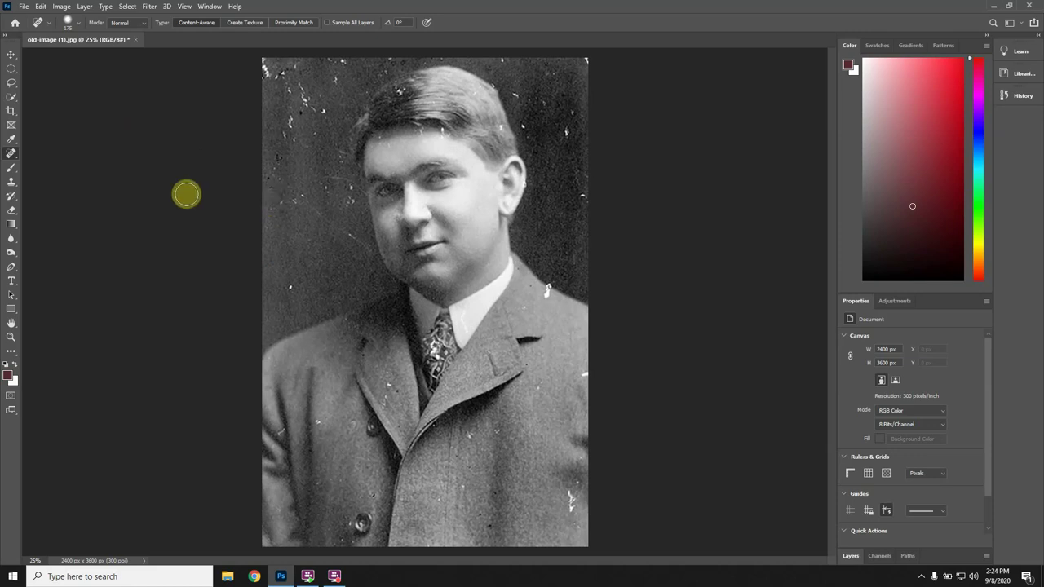
{"action": "left_click", "coordinate": [292, 287]}
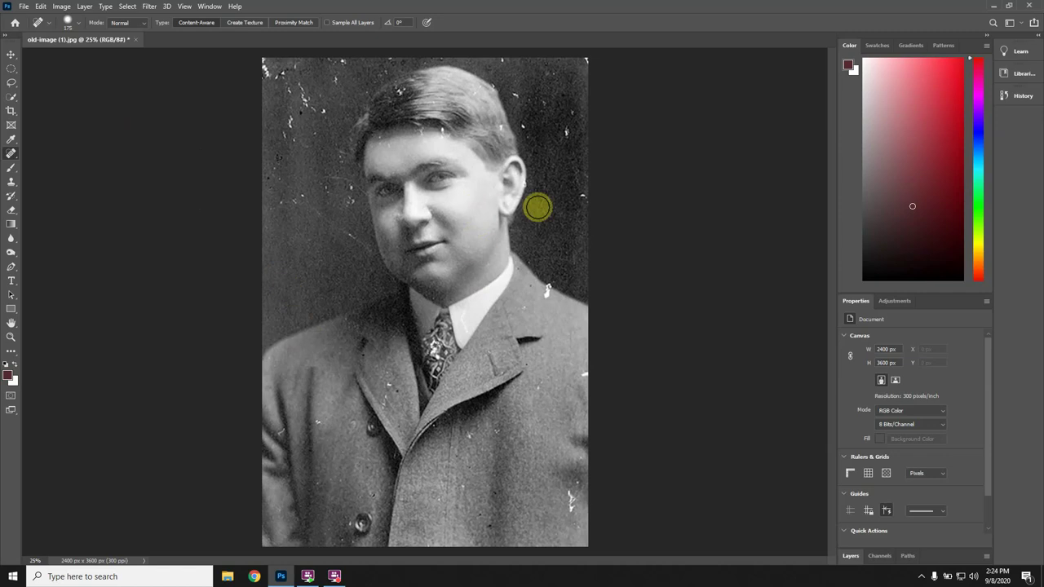
{"action": "left_click", "coordinate": [582, 194]}
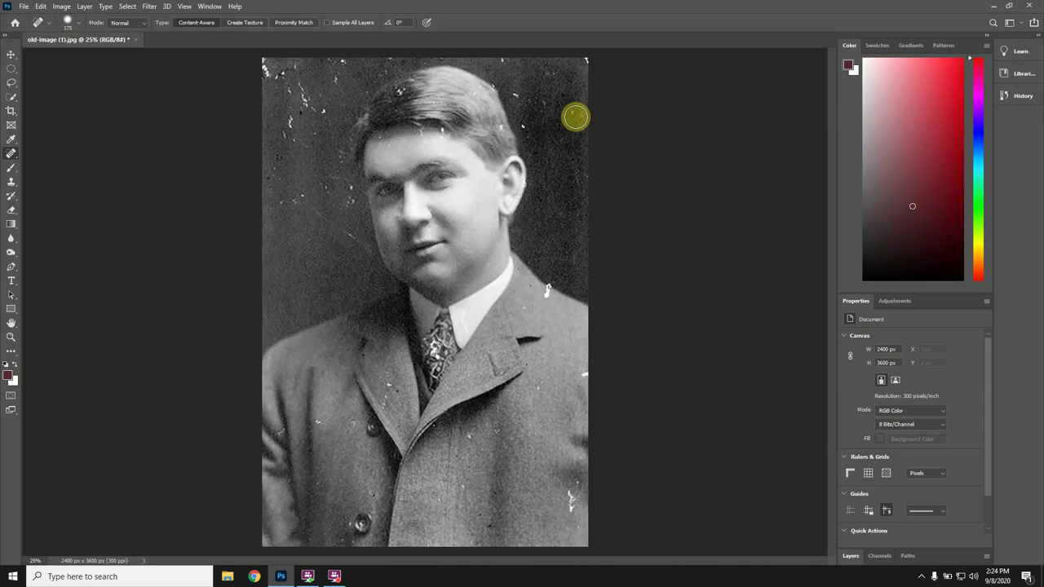
{"action": "left_click", "coordinate": [575, 118]}
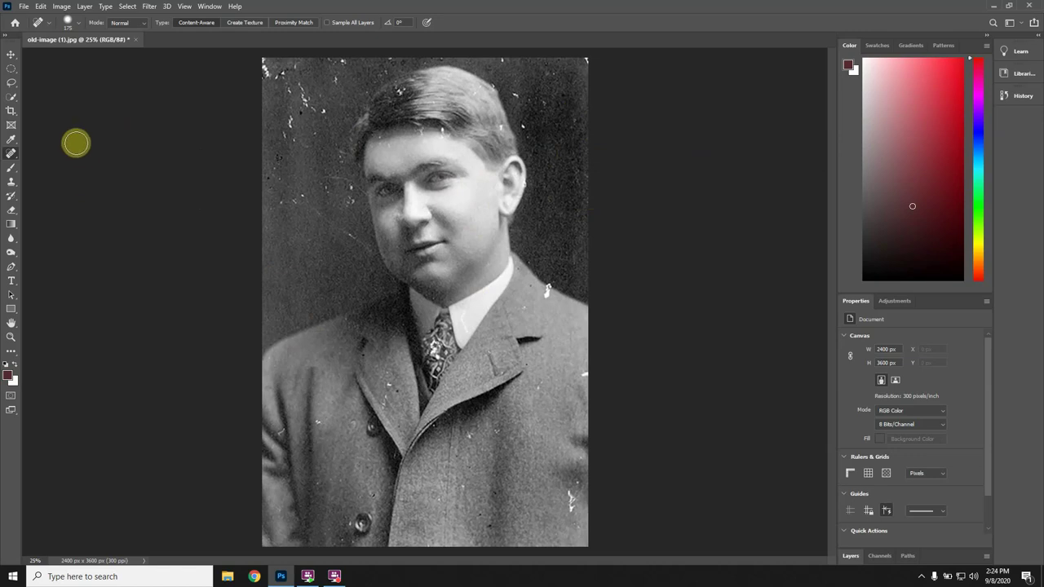
Step: Heal the long diagonal scratch and nearby specks in the background beside the man's cheek with a 70 px Spot Healing Brush
{"action": "left_click", "coordinate": [12, 338]}
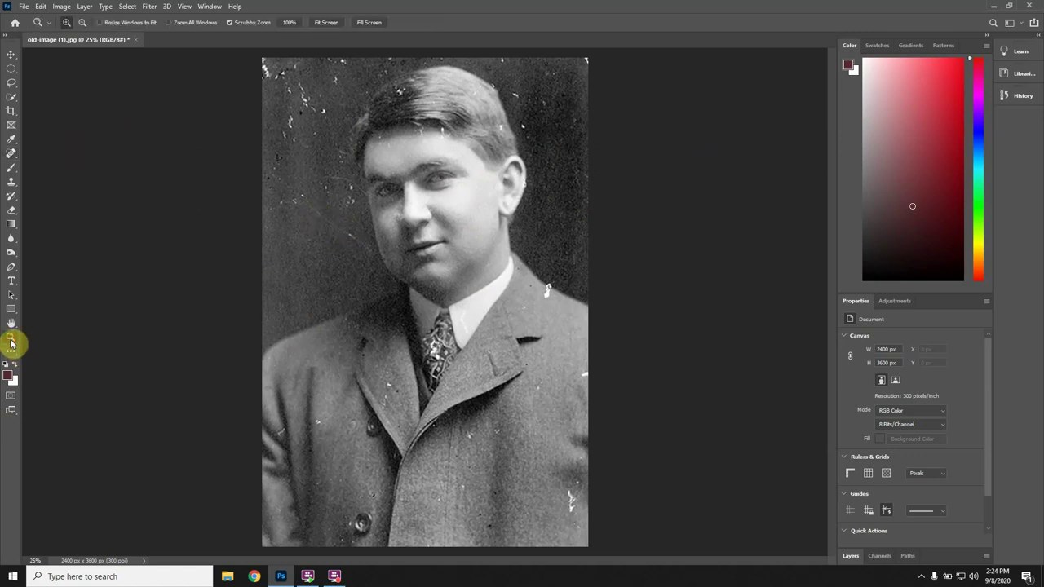
{"action": "left_click", "coordinate": [333, 220]}
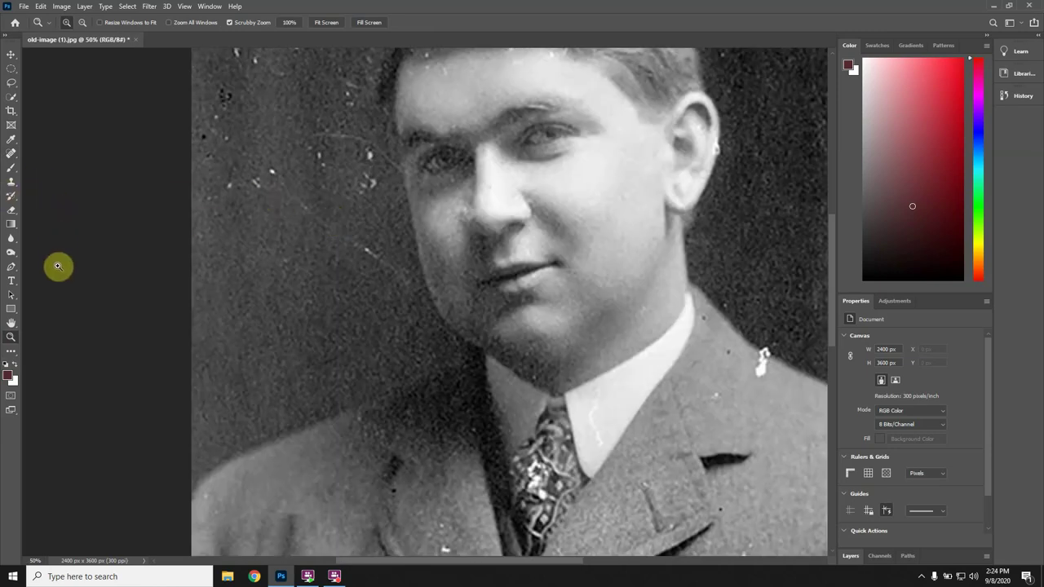
{"action": "left_click", "coordinate": [12, 154]}
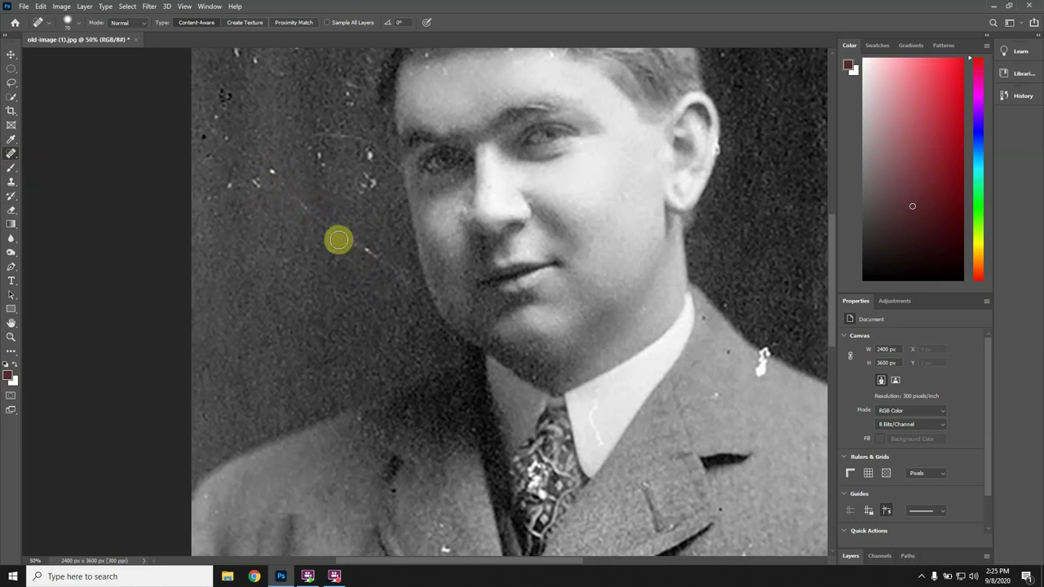
{"action": "left_click_drag", "start_coordinate": [282, 185], "coordinate": [397, 271]}
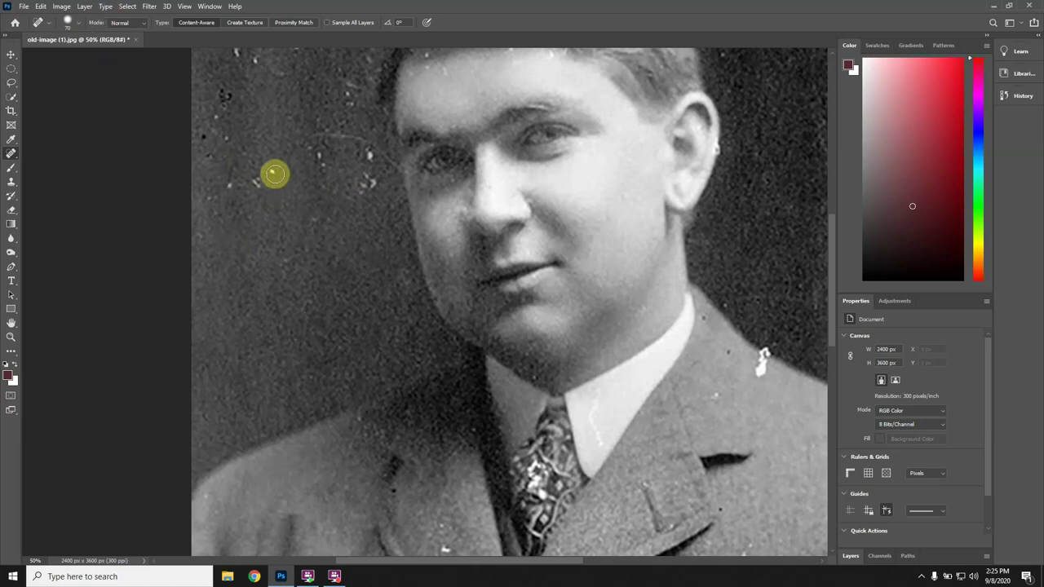
{"action": "mouse_move", "coordinate": [274, 173]}
{"action": "left_mouse_down"}
{"action": "mouse_move", "coordinate": [233, 186]}
{"action": "mouse_move", "coordinate": [238, 168]}
{"action": "mouse_move", "coordinate": [206, 200]}
{"action": "left_mouse_up"}
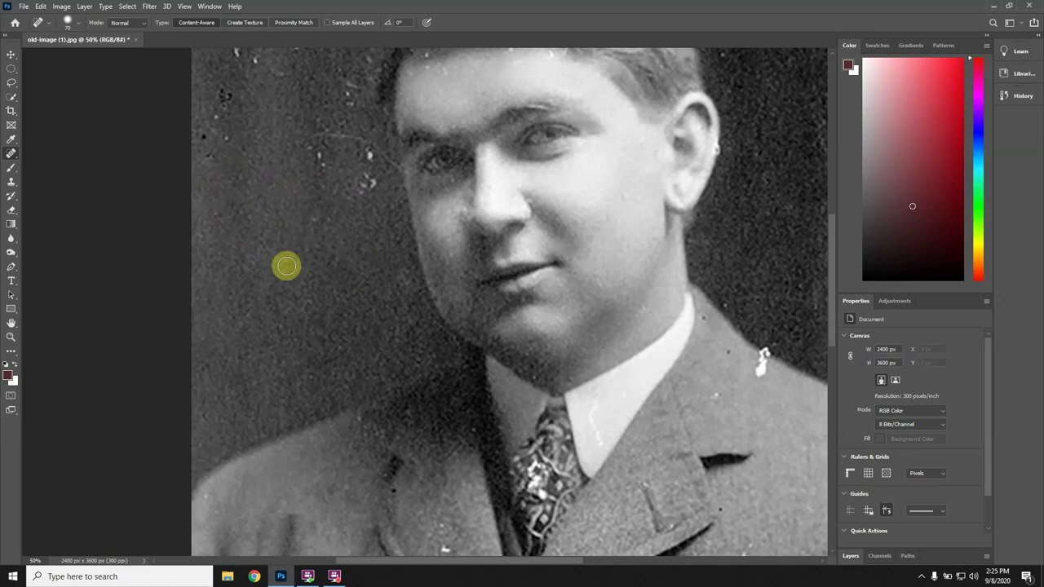
{"action": "left_click", "coordinate": [368, 155]}
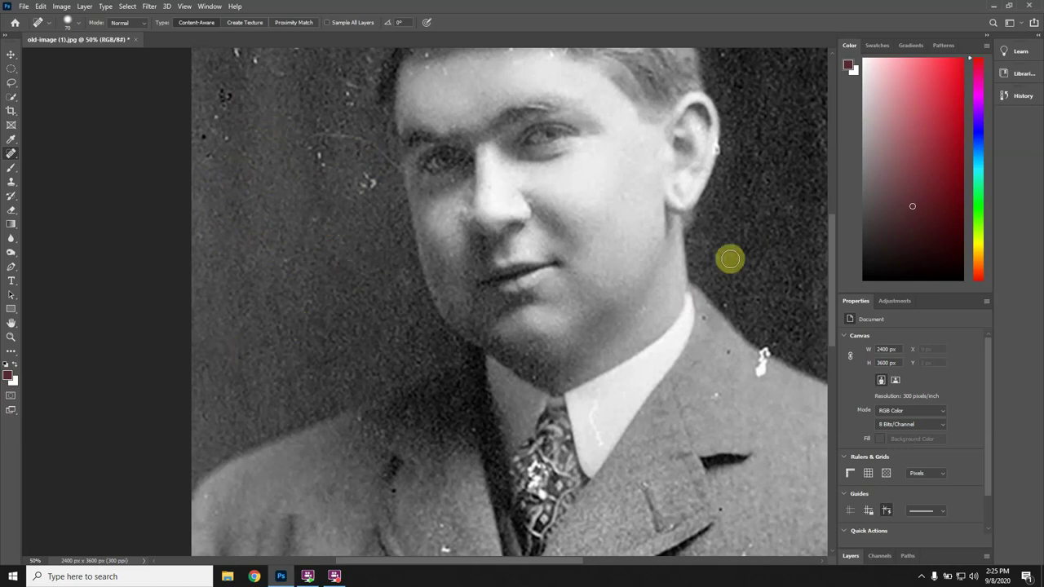
Step: Cover the white blotch on the jacket's shoulder edge with a 250 px Clone Stamp, and remove its leftover spot with the Spot Healing Brush
{"action": "left_click_drag", "start_coordinate": [833, 235], "coordinate": [824, 193]}
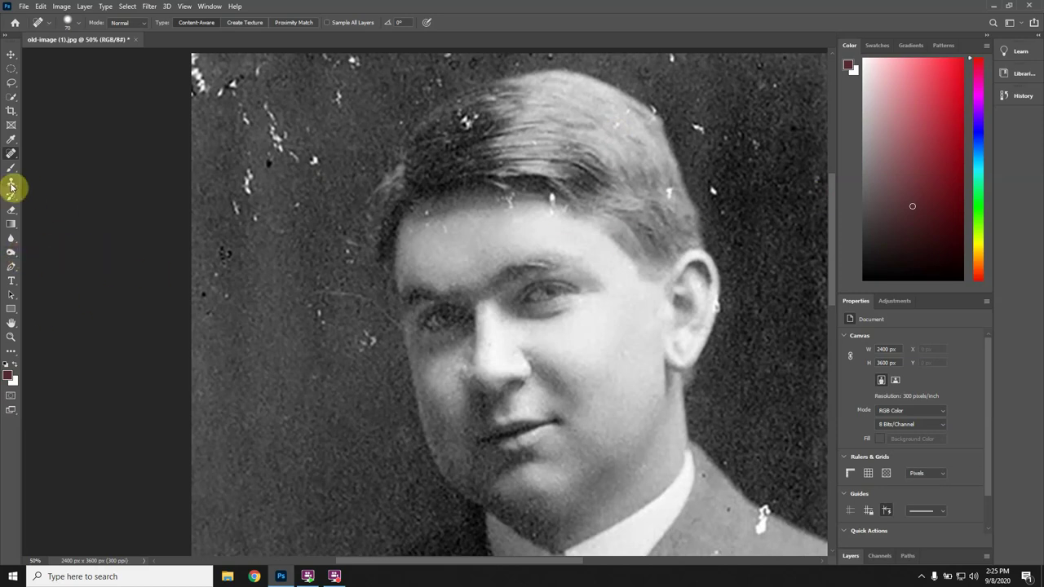
{"action": "left_click", "coordinate": [10, 186]}
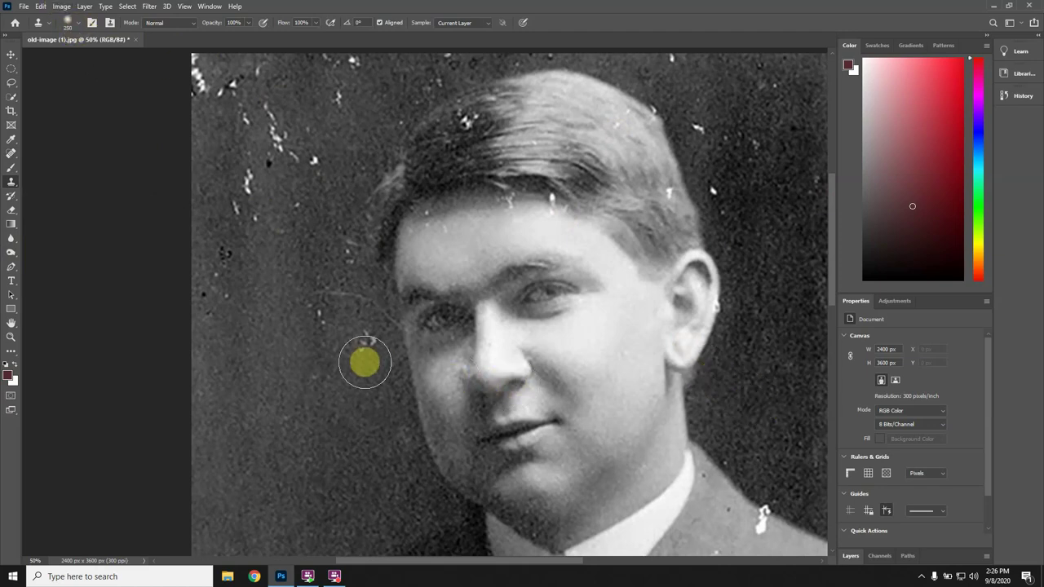
{"action": "key", "text": "["}
{"action": "key", "text": "["}
{"action": "key", "text": "["}
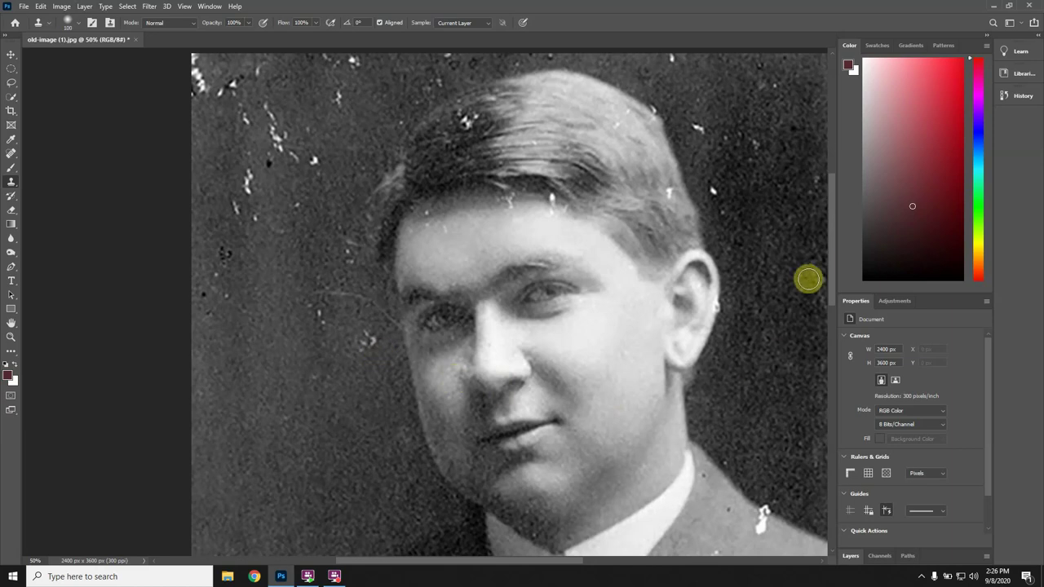
{"action": "left_click_drag", "start_coordinate": [829, 259], "coordinate": [831, 317]}
{"action": "left_click_drag", "start_coordinate": [389, 570], "coordinate": [460, 571]}
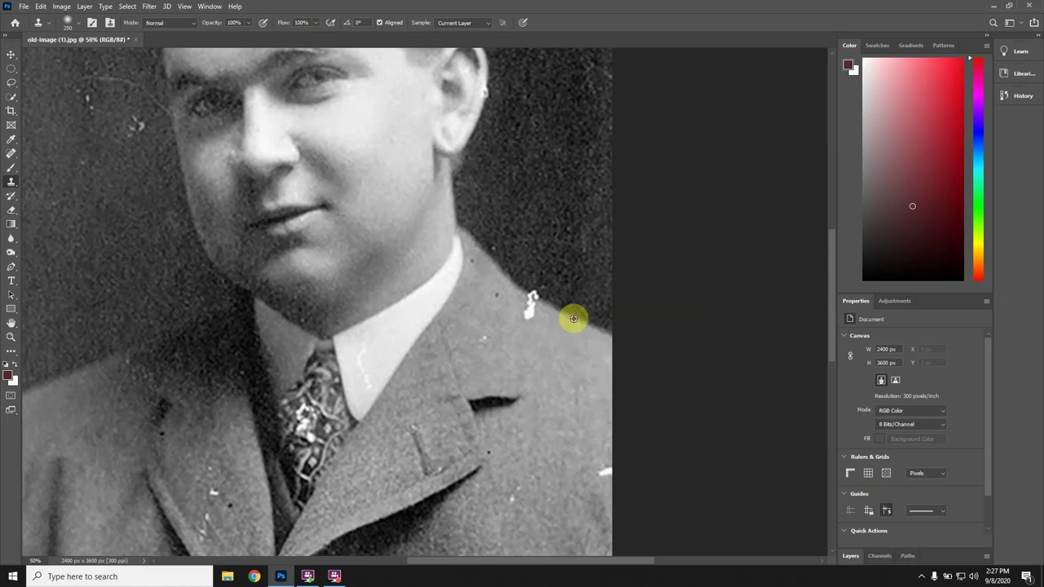
{"action": "mouse_move", "coordinate": [573, 318]}
{"action": "left_mouse_down"}
{"action": "mouse_move", "coordinate": [536, 299]}
{"action": "mouse_move", "coordinate": [558, 289]}
{"action": "mouse_move", "coordinate": [573, 414]}
{"action": "mouse_move", "coordinate": [617, 358]}
{"action": "mouse_move", "coordinate": [550, 393]}
{"action": "mouse_move", "coordinate": [340, 207]}
{"action": "mouse_move", "coordinate": [461, 188]}
{"action": "mouse_move", "coordinate": [561, 210]}
{"action": "left_mouse_up"}
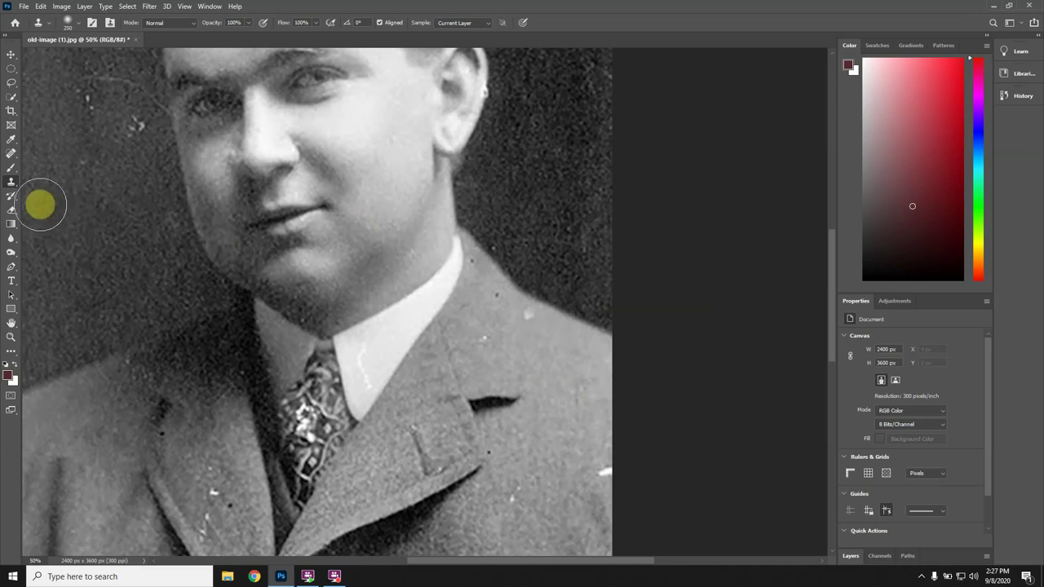
{"action": "left_click", "coordinate": [11, 155]}
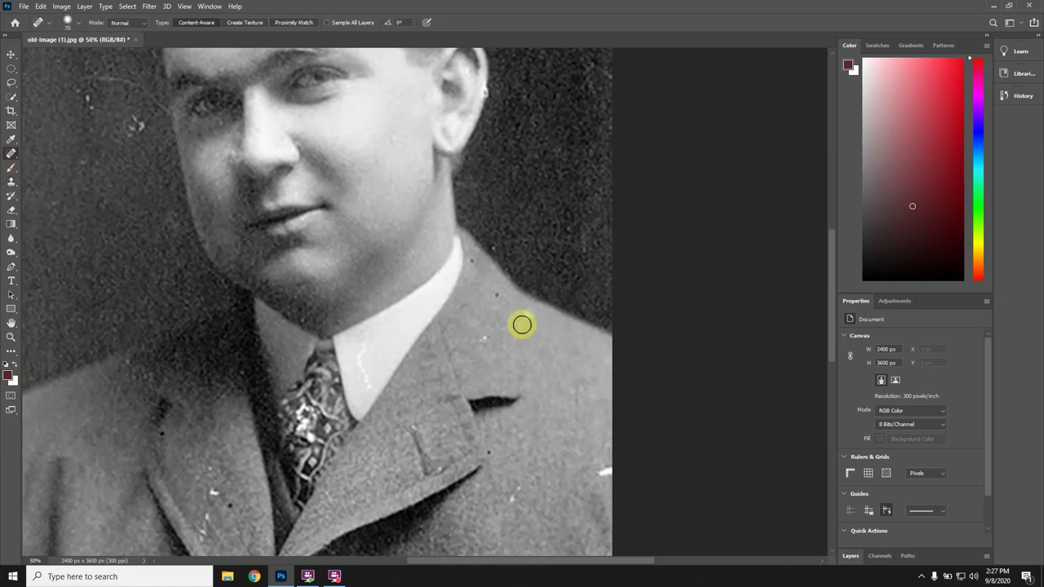
{"action": "mouse_move", "coordinate": [537, 317]}
{"action": "left_mouse_down"}
{"action": "mouse_move", "coordinate": [522, 305]}
{"action": "mouse_move", "coordinate": [538, 312]}
{"action": "left_mouse_up"}
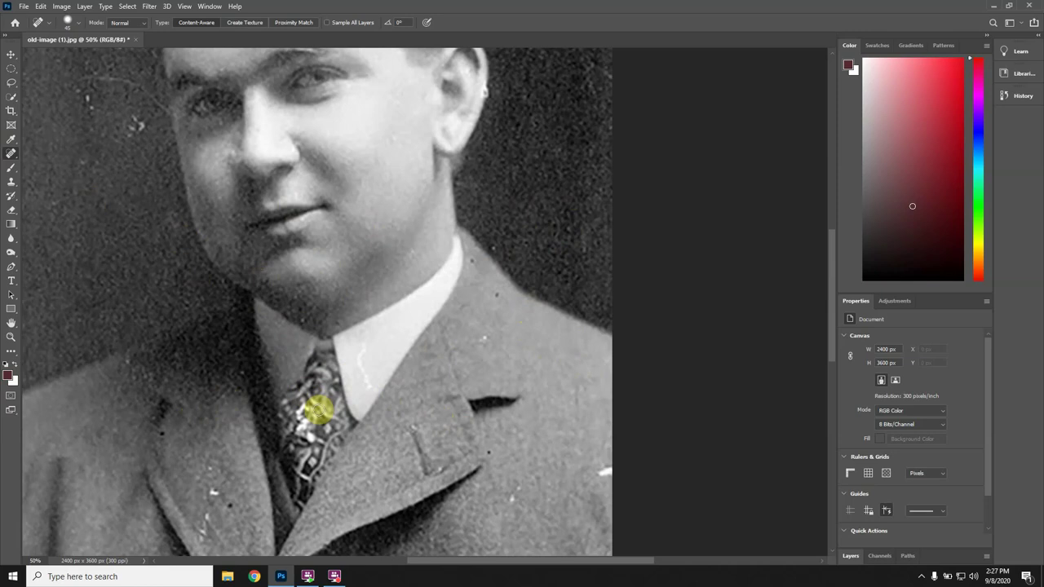
Step: Heal the bright white patches on the patterned tie at 100% zoom with a 25 px Spot Healing Brush
{"action": "left_click", "coordinate": [11, 336]}
{"action": "left_click", "coordinate": [301, 430]}
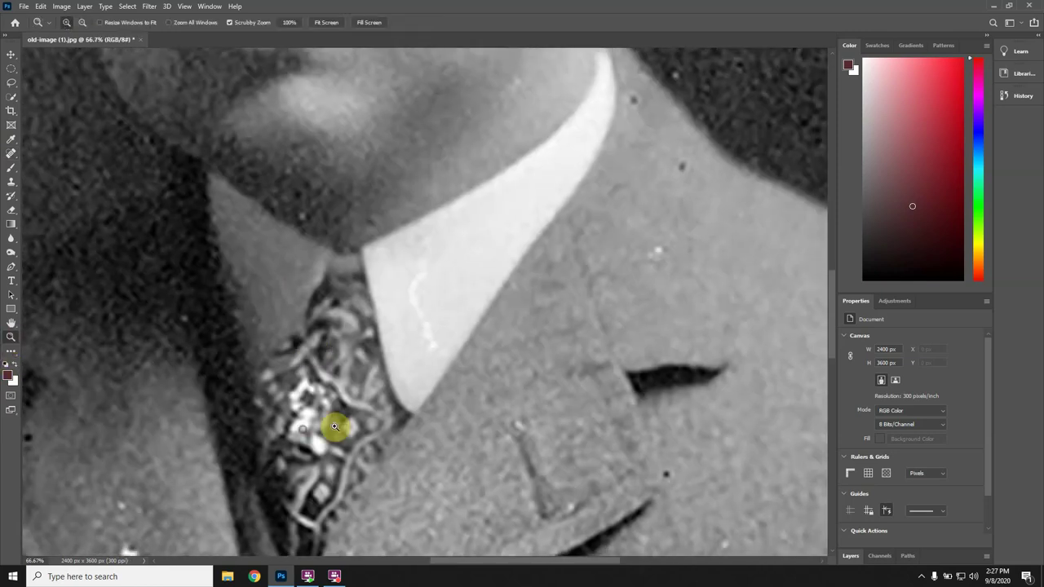
{"action": "left_click", "coordinate": [13, 157]}
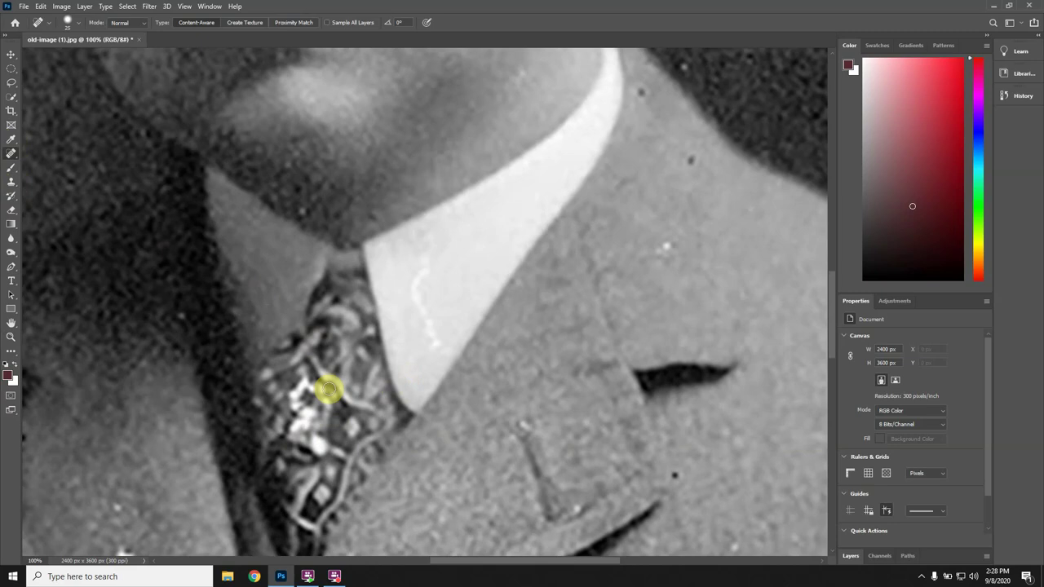
{"action": "mouse_move", "coordinate": [317, 388]}
{"action": "left_mouse_down"}
{"action": "mouse_move", "coordinate": [301, 375]}
{"action": "mouse_move", "coordinate": [295, 397]}
{"action": "left_mouse_up"}
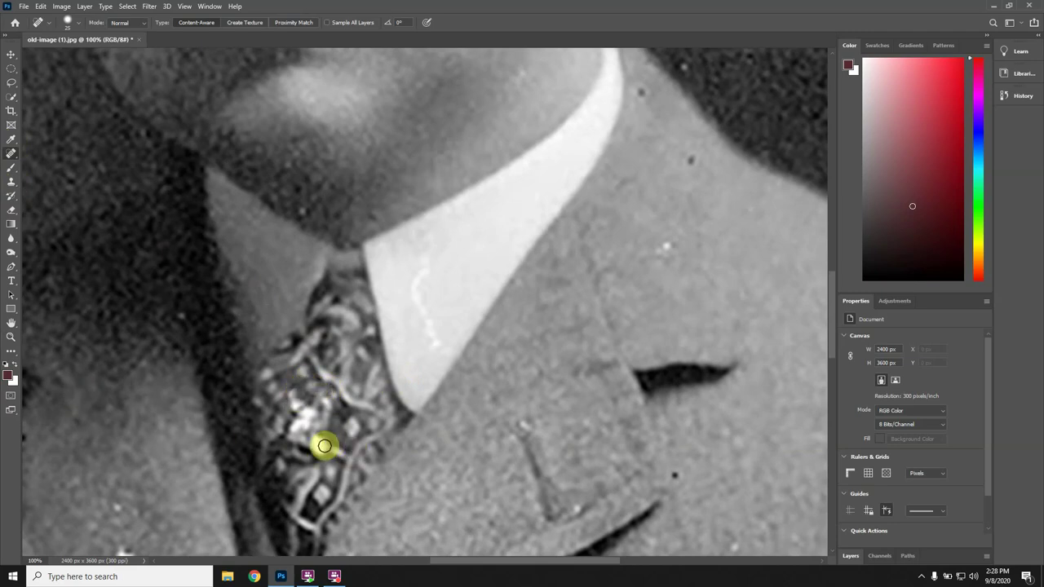
{"action": "left_click_drag", "start_coordinate": [330, 447], "coordinate": [307, 441]}
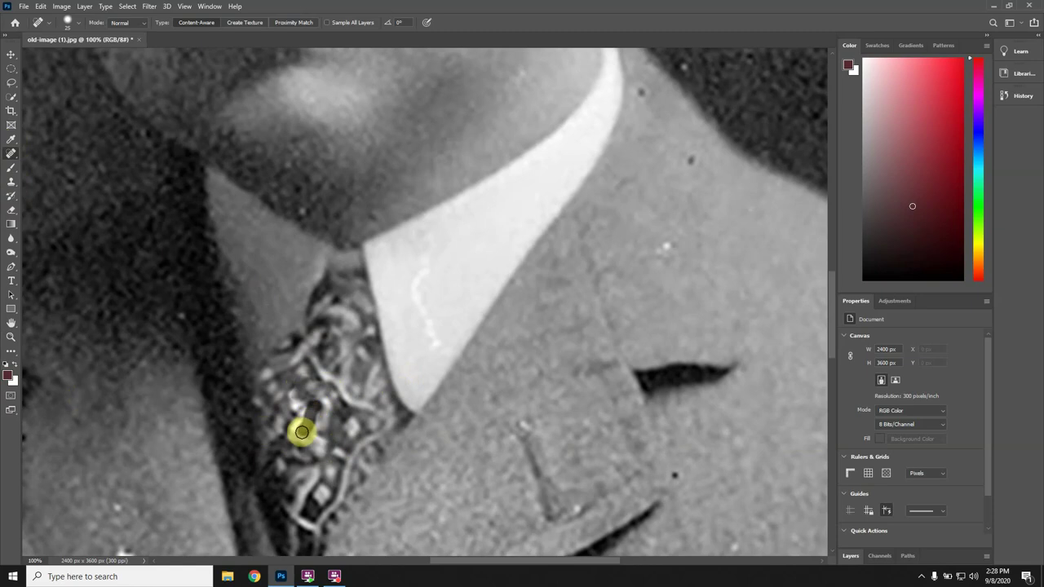
{"action": "mouse_move", "coordinate": [277, 400]}
{"action": "left_mouse_down"}
{"action": "mouse_move", "coordinate": [299, 412]}
{"action": "mouse_move", "coordinate": [281, 434]}
{"action": "left_mouse_up"}
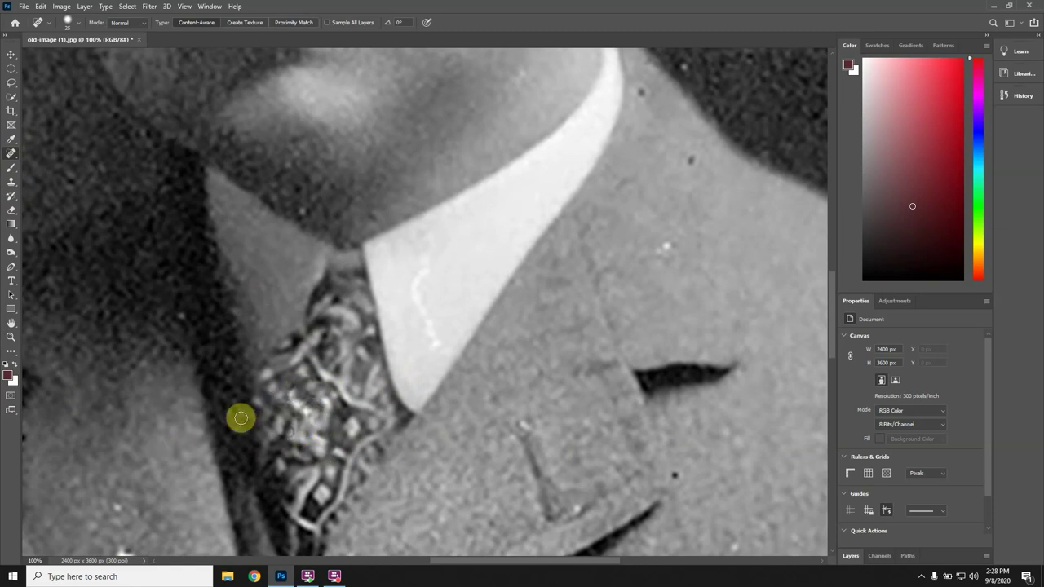
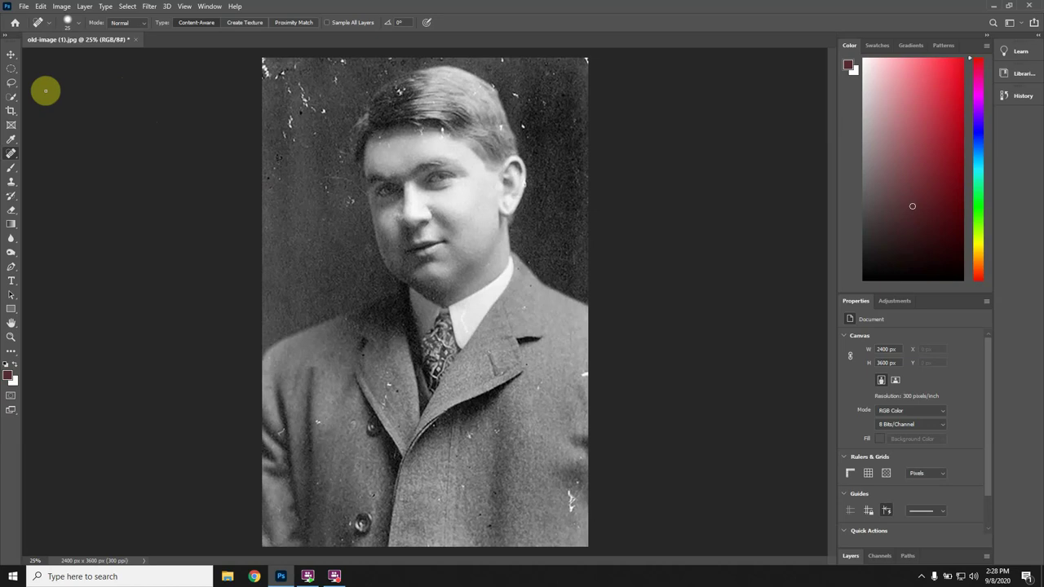
Step: Lasso the white tear mark low on the jacket near the photo's edge, fill it with Content-Aware at 100% opacity, and deselect
{"action": "left_click", "coordinate": [12, 85]}
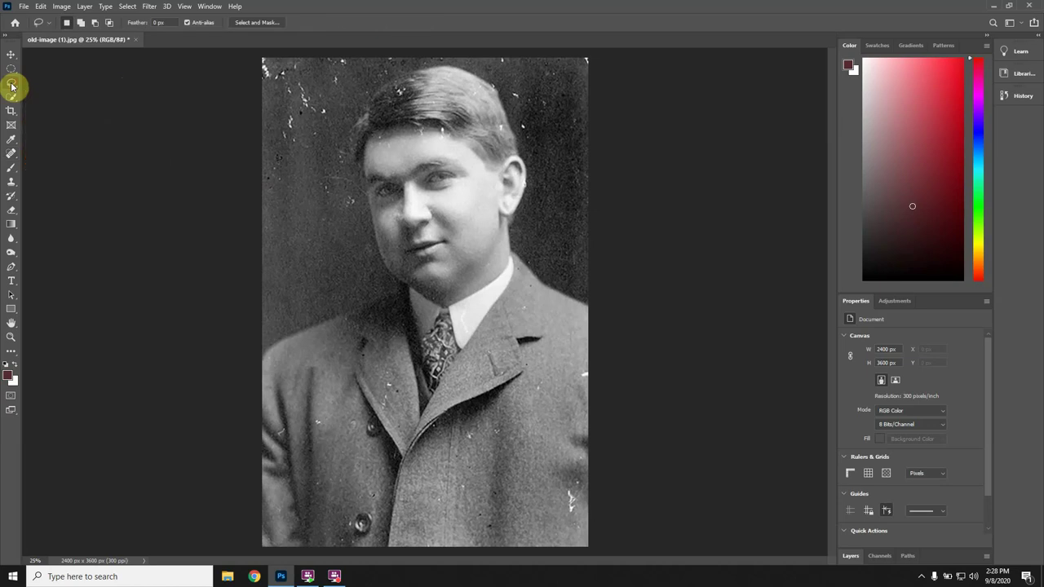
{"action": "left_click_drag", "start_coordinate": [12, 85], "coordinate": [68, 87]}
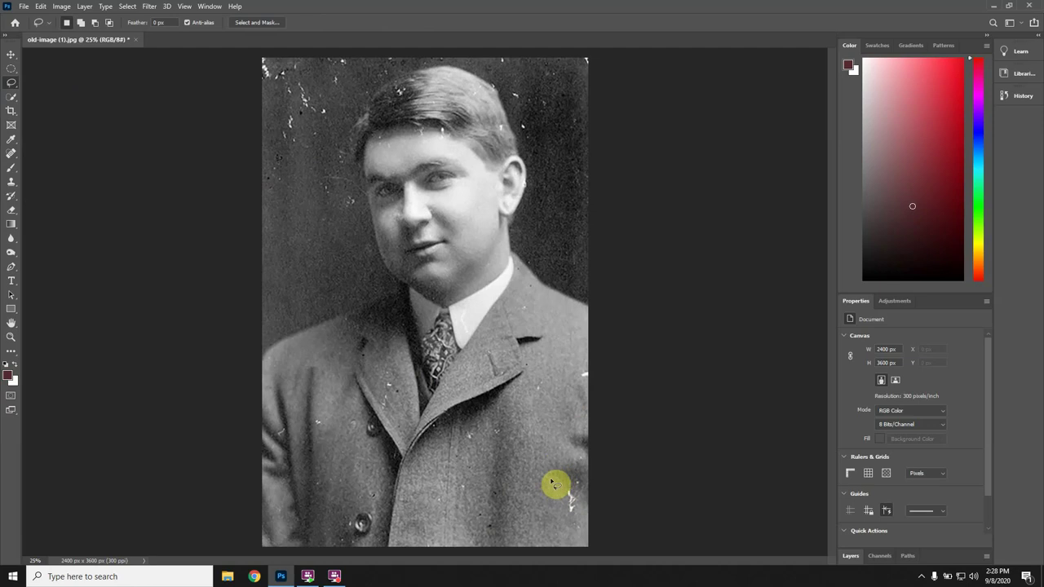
{"action": "mouse_move", "coordinate": [551, 489]}
{"action": "left_mouse_down"}
{"action": "mouse_move", "coordinate": [577, 521]}
{"action": "mouse_move", "coordinate": [589, 478]}
{"action": "mouse_move", "coordinate": [547, 480]}
{"action": "left_mouse_up"}
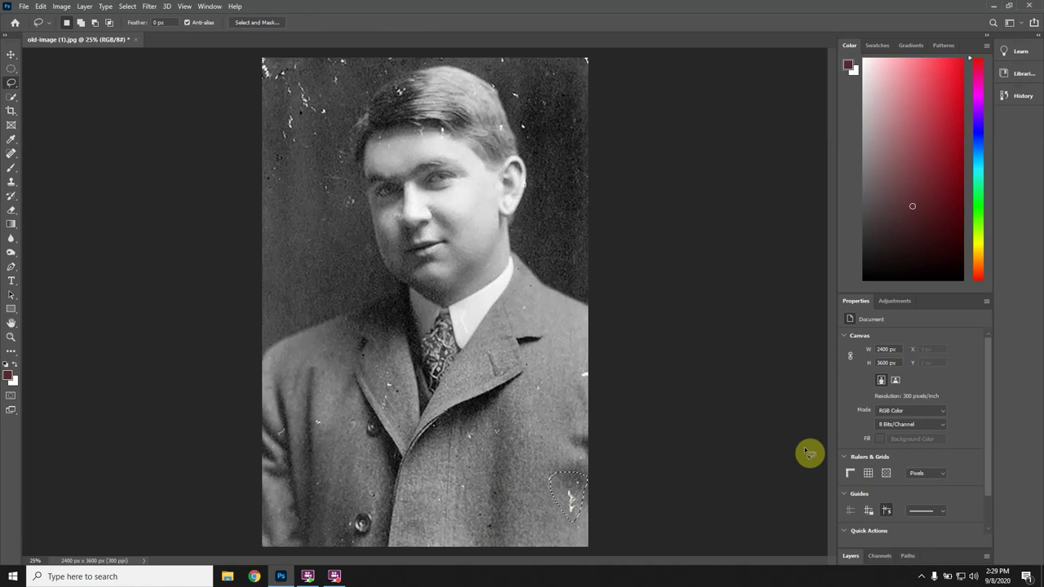
{"action": "key", "text": "shift+BackSpace"}
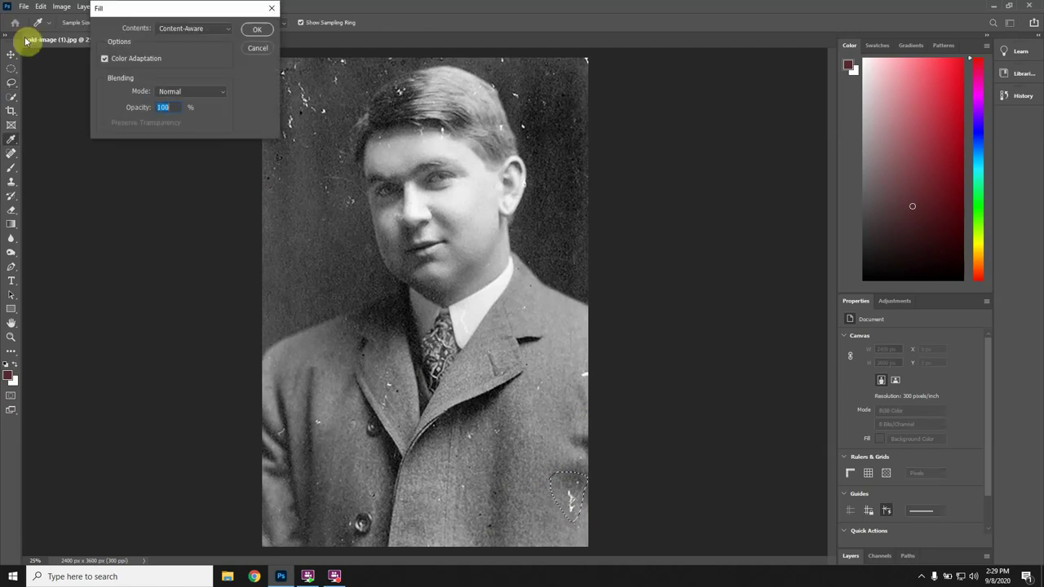
{"action": "left_click_drag", "start_coordinate": [111, 9], "coordinate": [80, 94]}
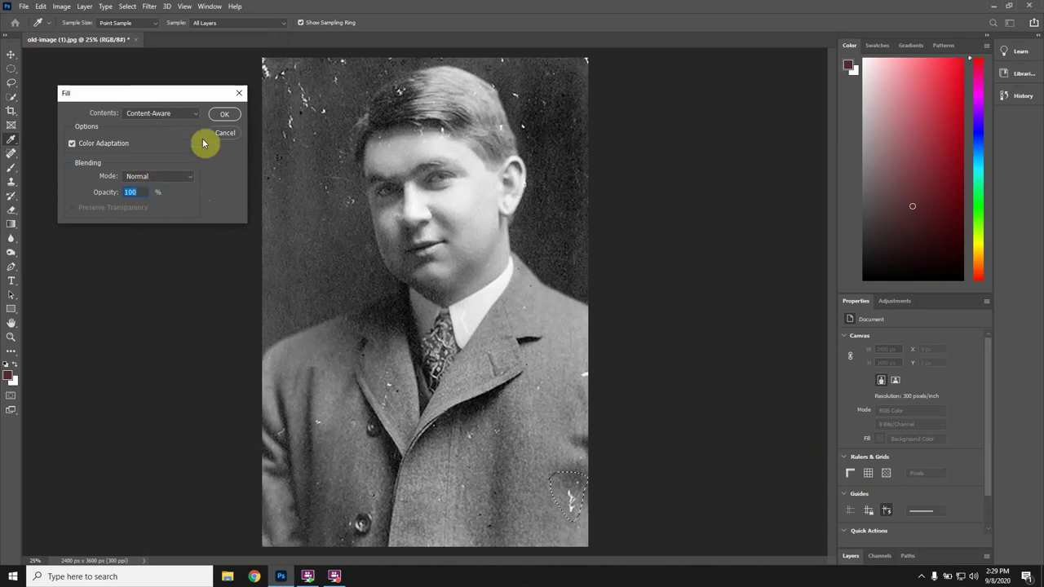
{"action": "left_click", "coordinate": [224, 114]}
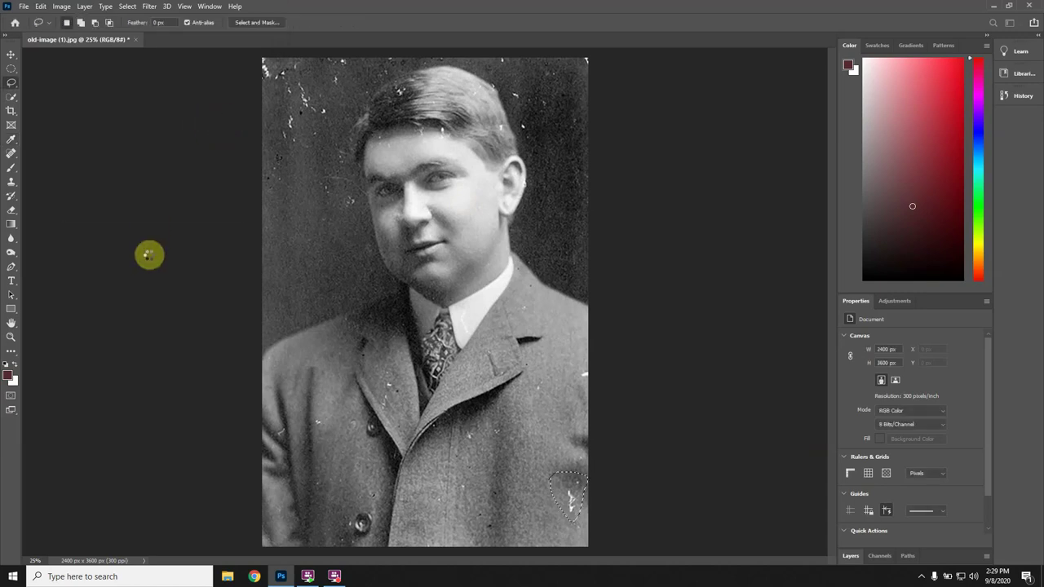
{"action": "left_click", "coordinate": [481, 458]}
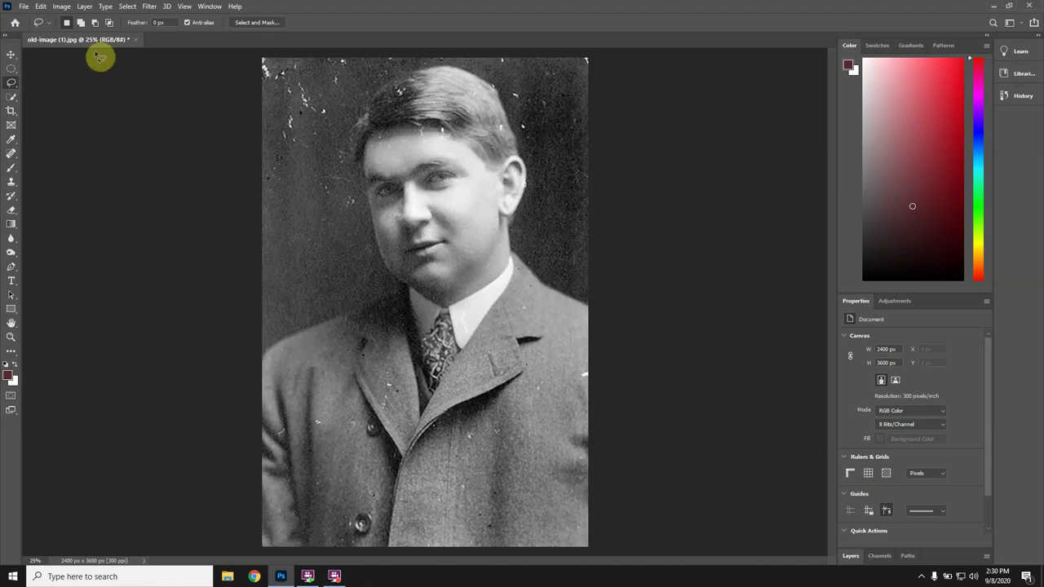
Step: Save the portrait as a JPEG named "old-image _in progress" in WEEK 5 DOCUMENTS at maximum quality 12, Baseline ("Standard"), and close the document
{"action": "left_click", "coordinate": [24, 9]}
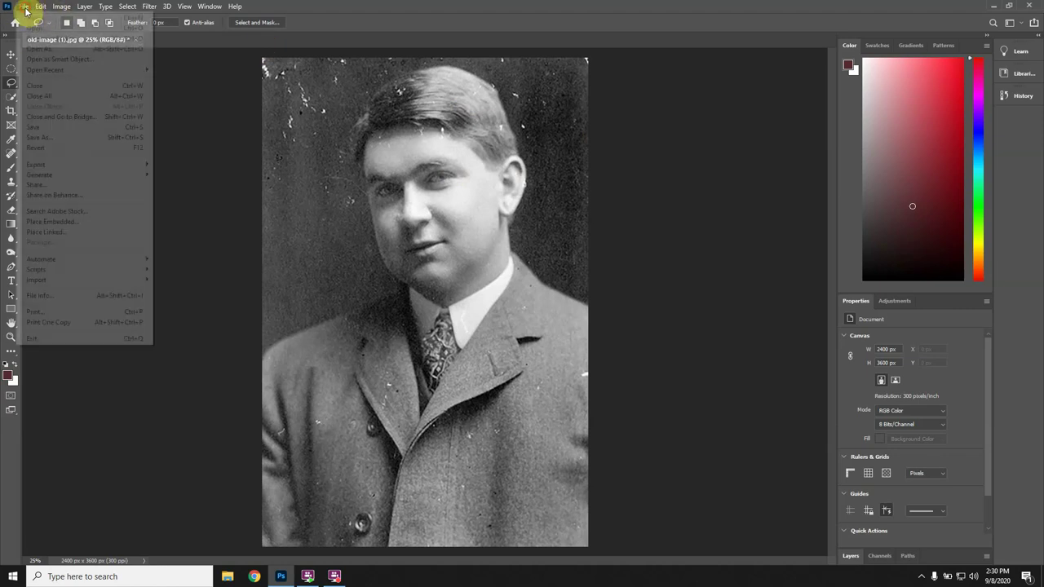
{"action": "left_click", "coordinate": [54, 137]}
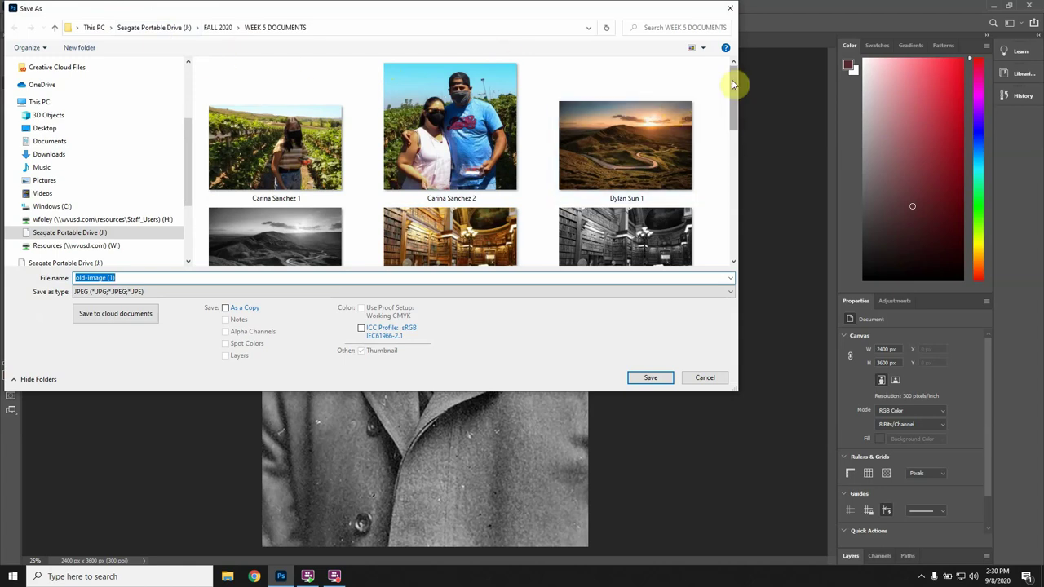
{"action": "left_click_drag", "start_coordinate": [734, 83], "coordinate": [751, 217]}
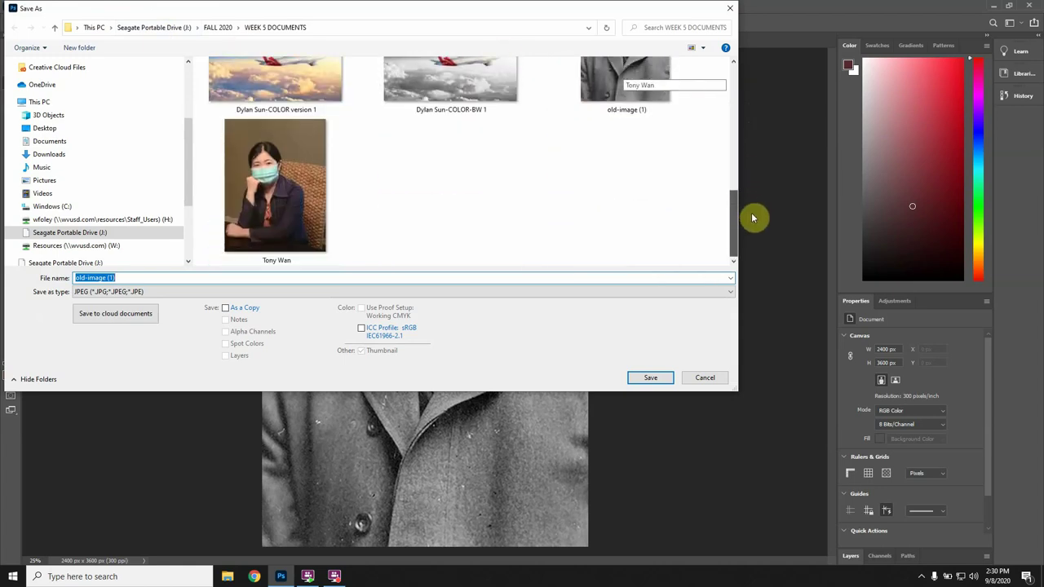
{"action": "left_click", "coordinate": [128, 279]}
{"action": "key", "text": "BackSpace"}
{"action": "key", "text": "BackSpace"}
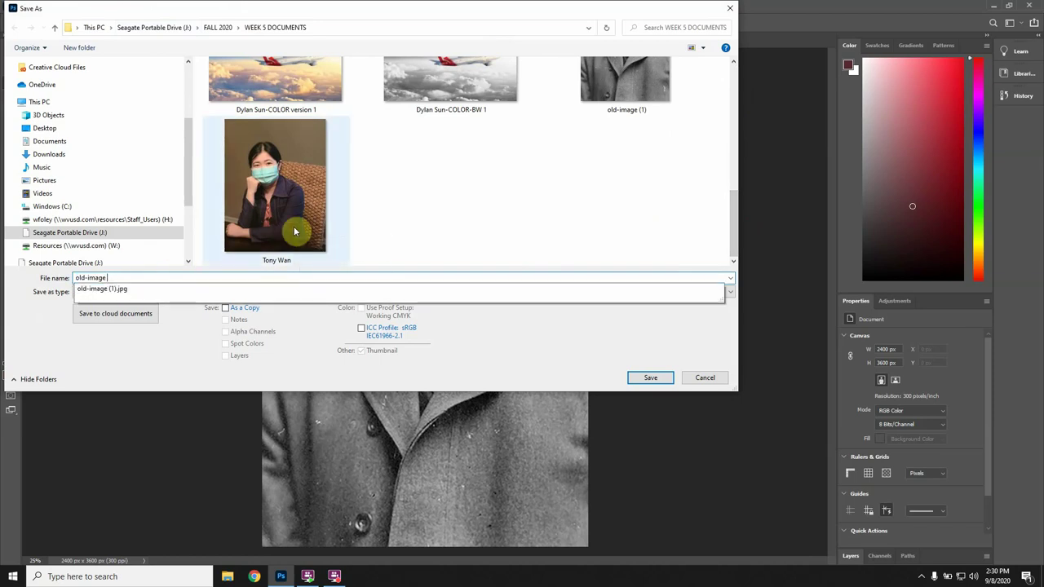
{"action": "type", "text": "_in progress"}
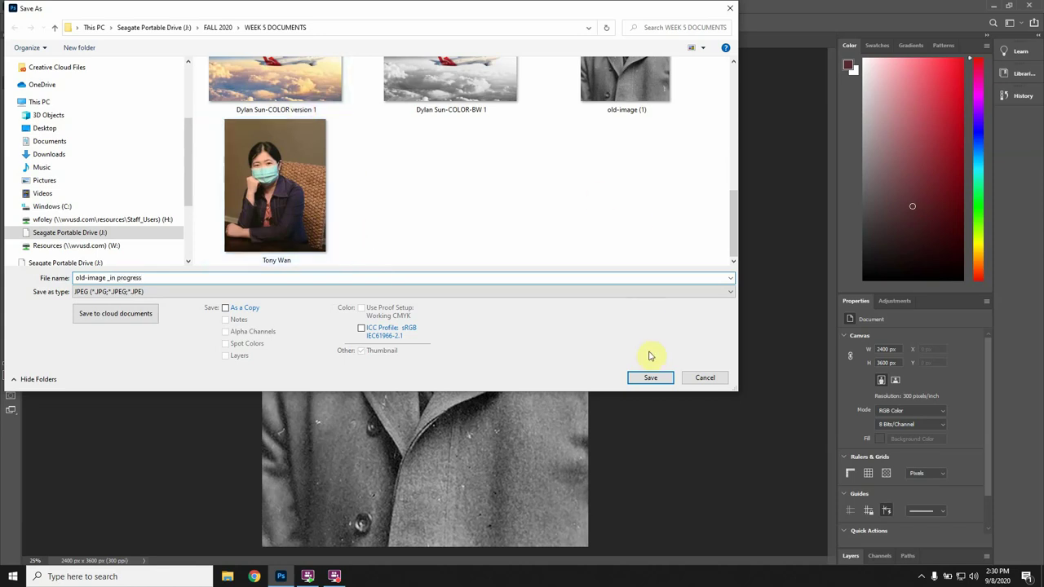
{"action": "left_click", "coordinate": [653, 380]}
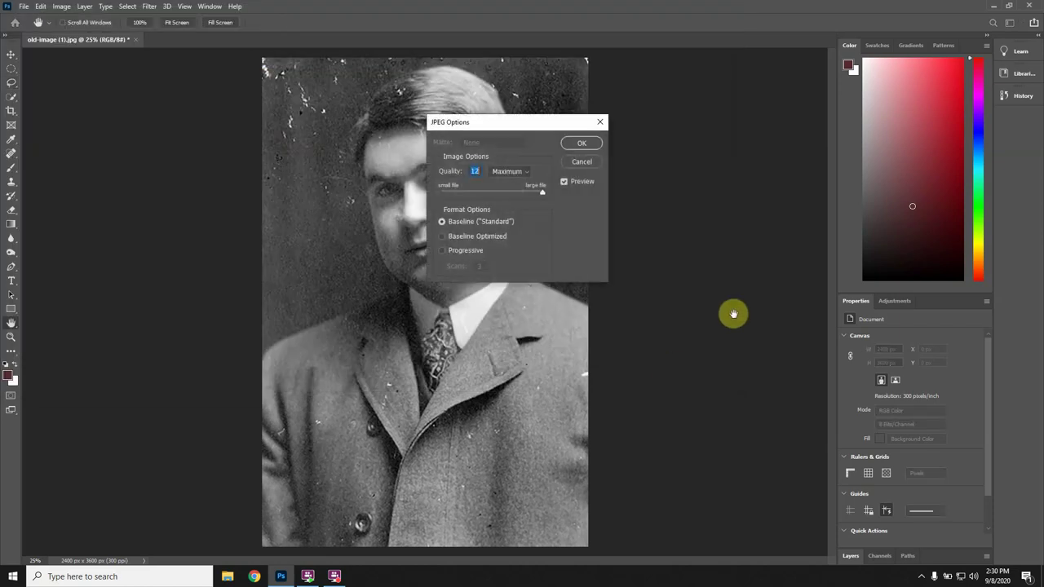
{"action": "left_click", "coordinate": [573, 151]}
{"action": "key", "text": "l"}
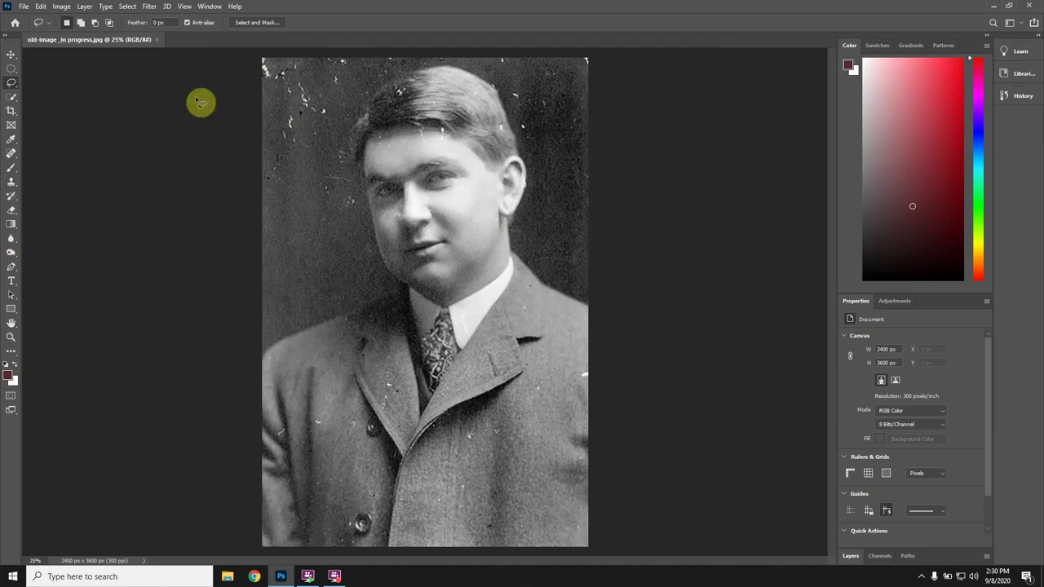
{"action": "left_click", "coordinate": [1035, 5]}
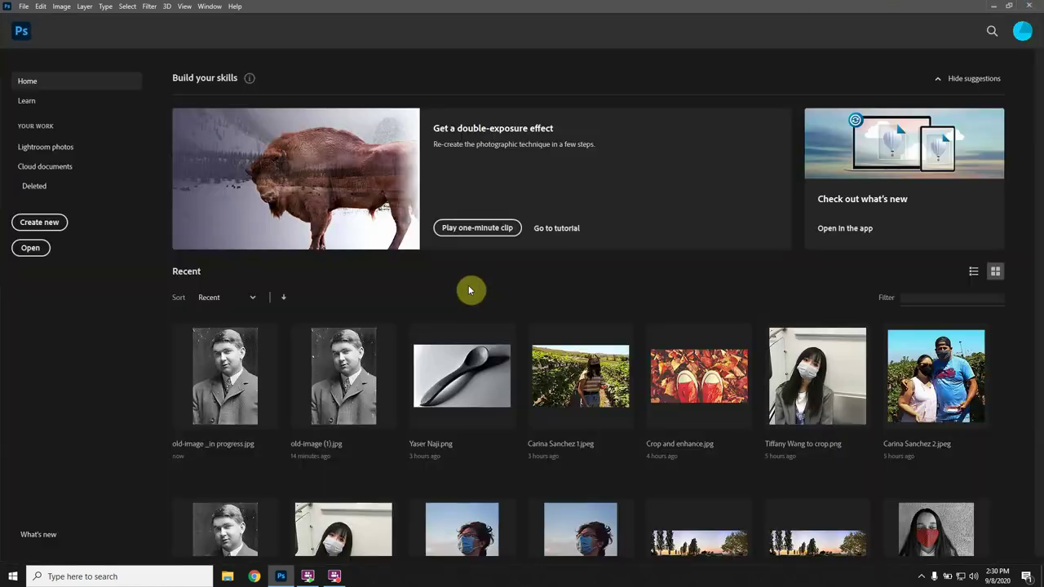